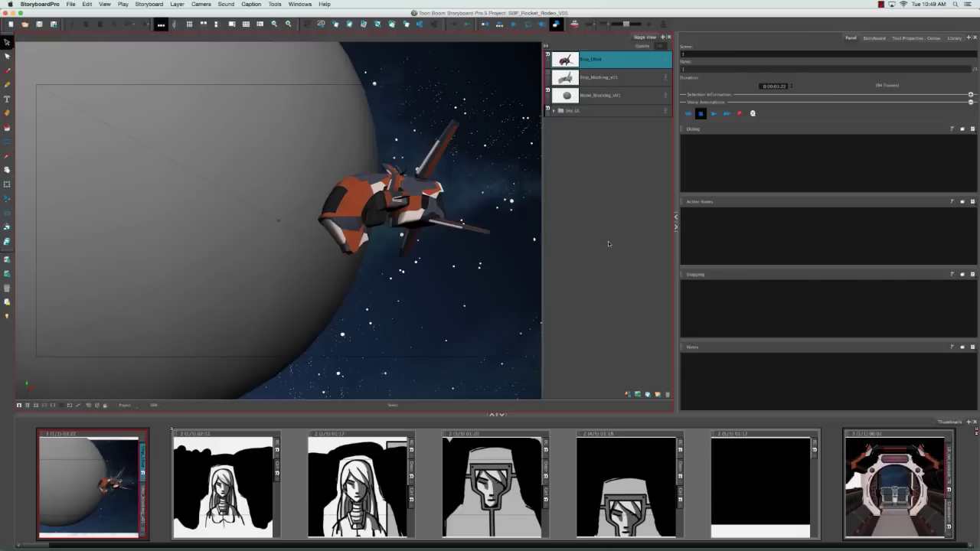
Resize the window back and forth, then show the Rocket Rodeo panels as a thumbnail grid.
double_click(175, 17)
double_click(179, 23)
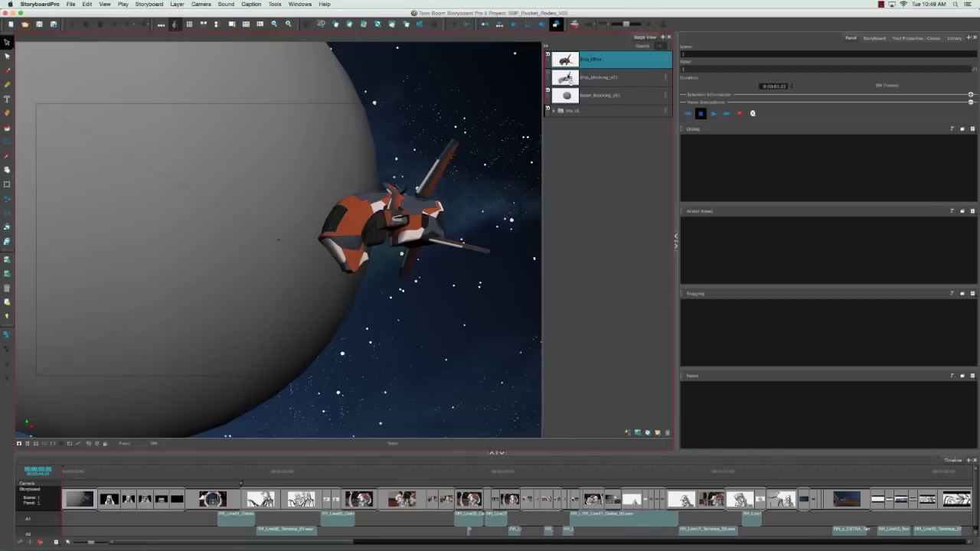
double_click(257, 26)
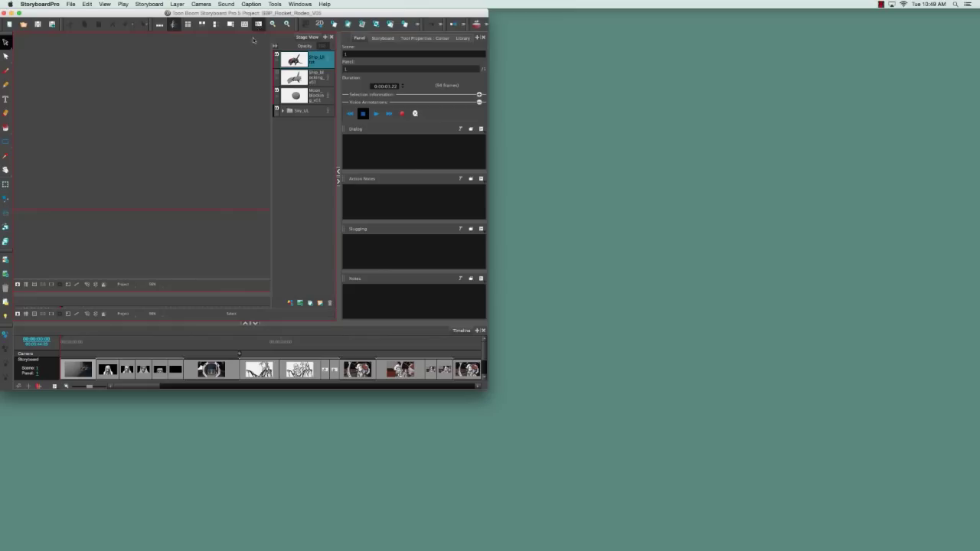
double_click(252, 37)
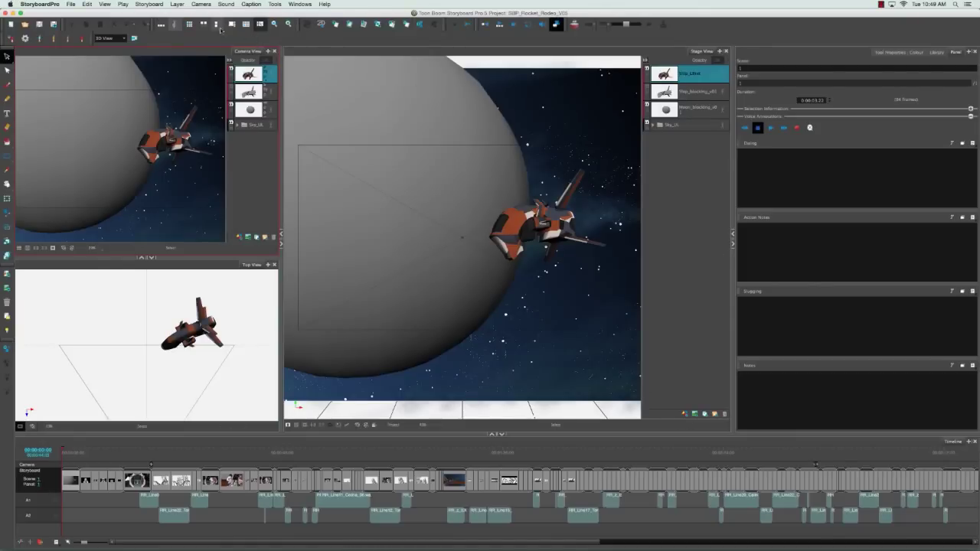
double_click(190, 29)
click(190, 31)
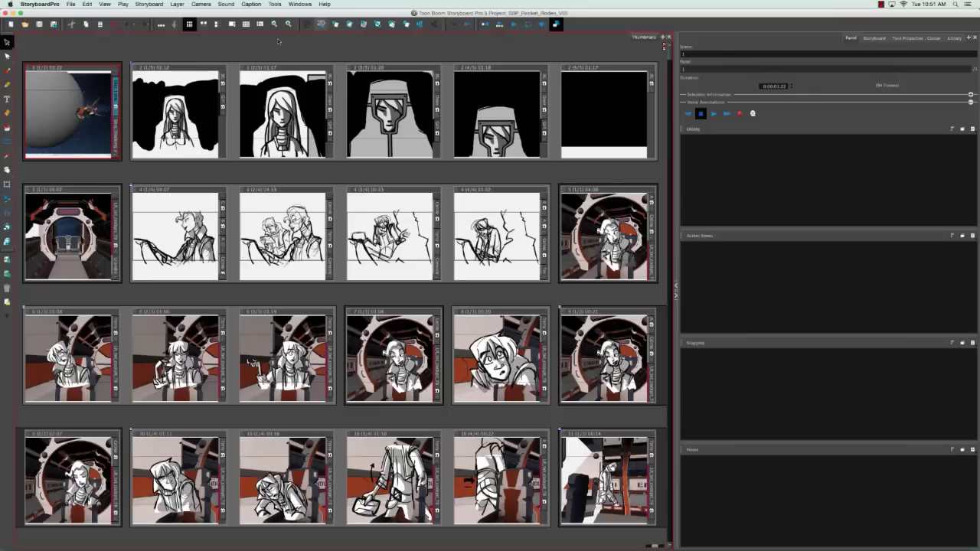
Apply the PDF Review workspace from the Windows > Workspace menu.
click(304, 4)
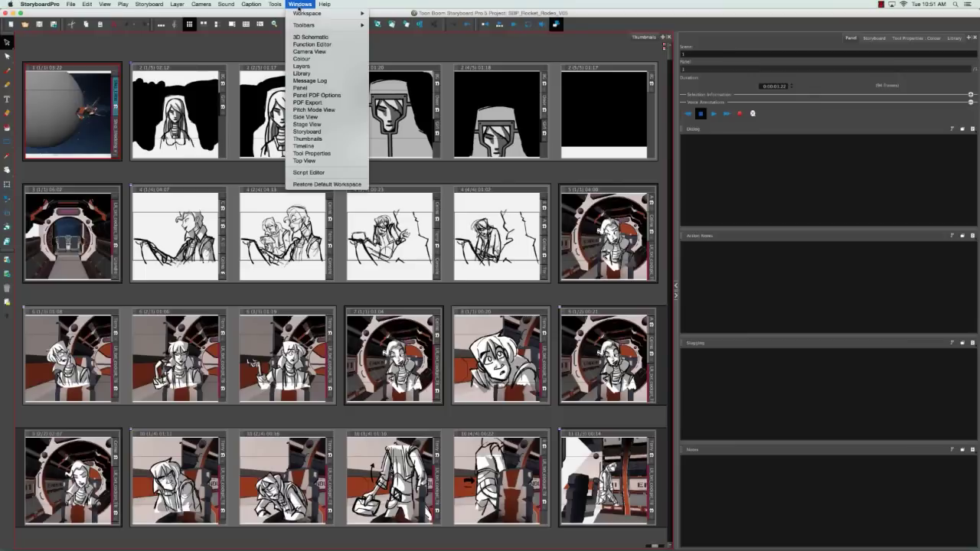
mouse_move(315, 15)
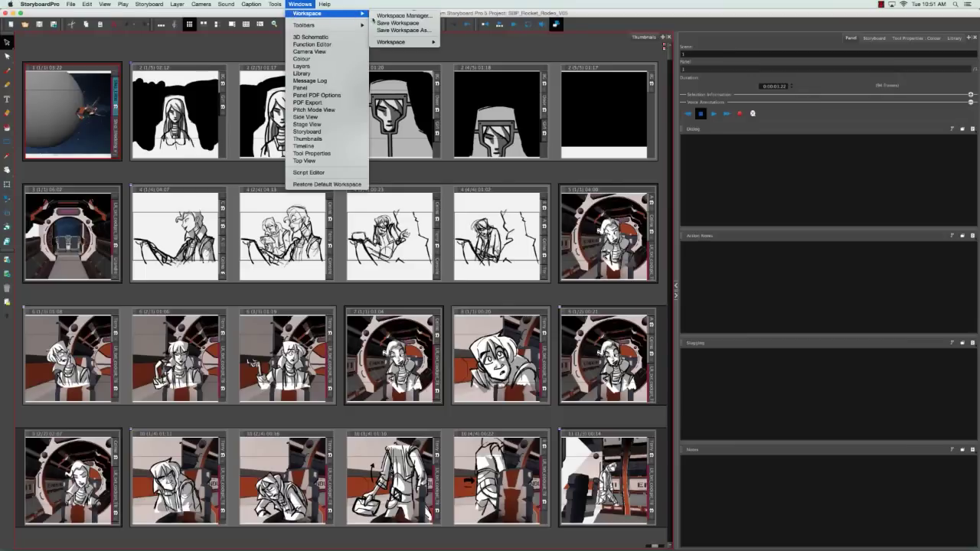
mouse_move(420, 44)
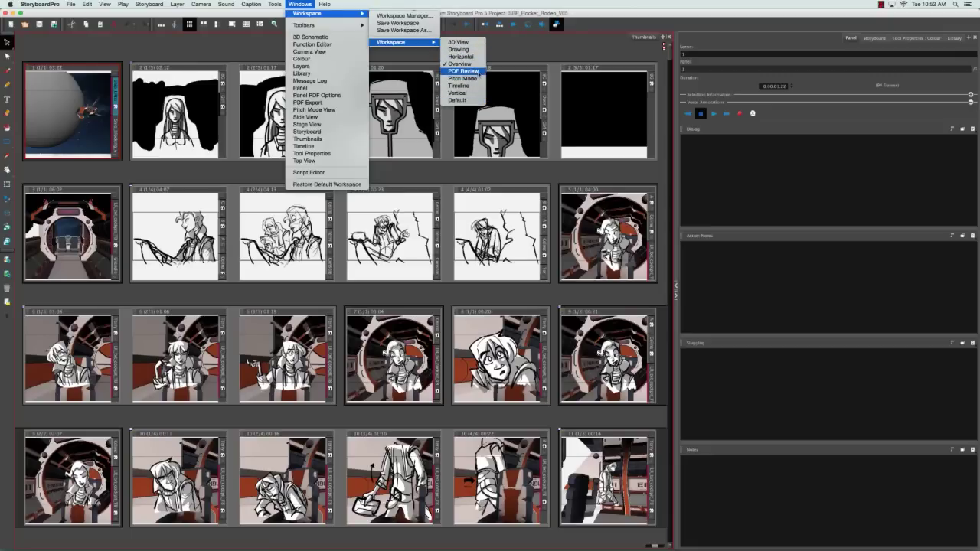
click(479, 72)
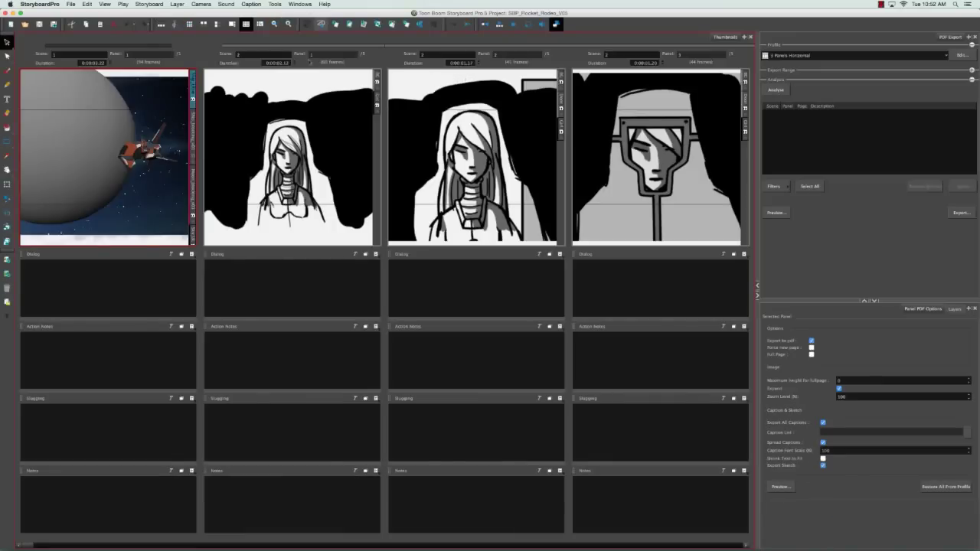
Enable the Workspace toolbar and choose the Drawing workspace from its dropdown.
click(300, 3)
mouse_move(343, 26)
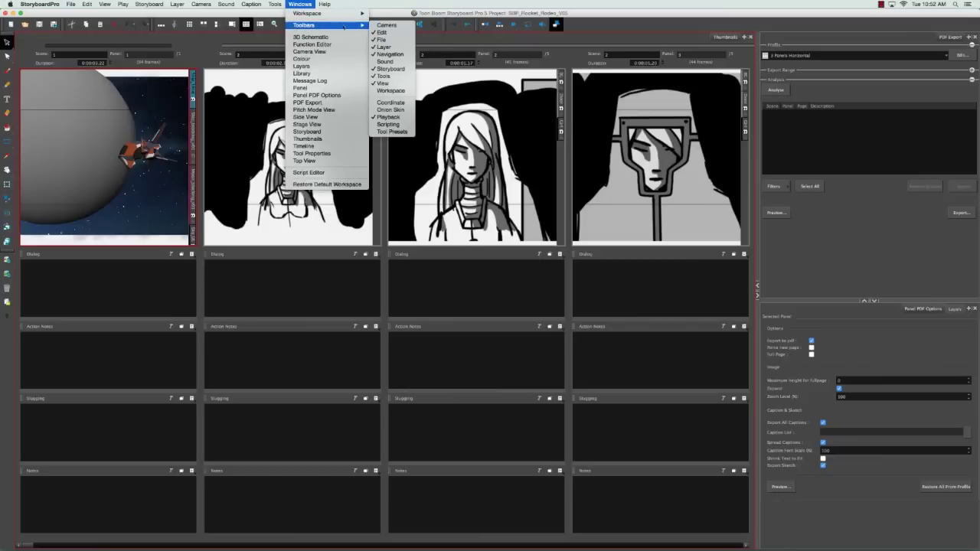
click(404, 91)
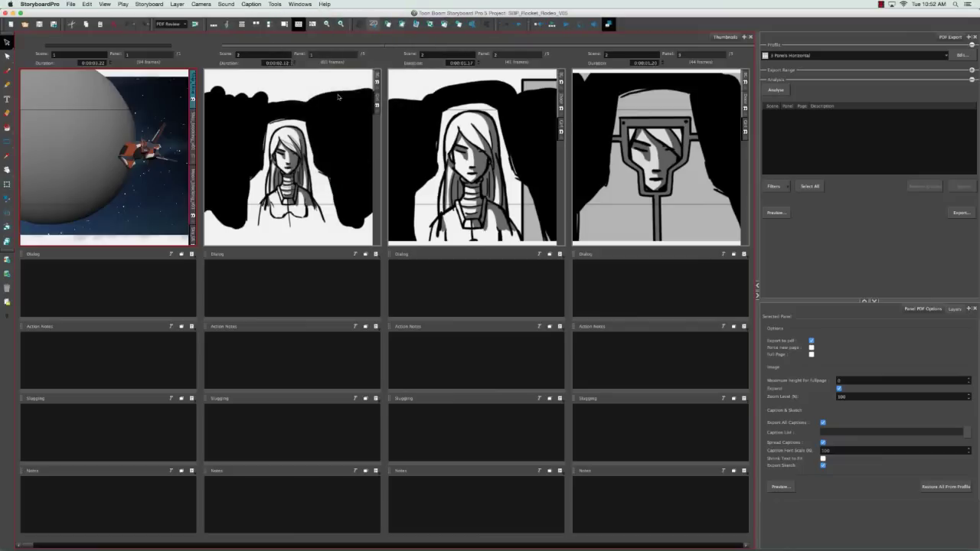
click(184, 25)
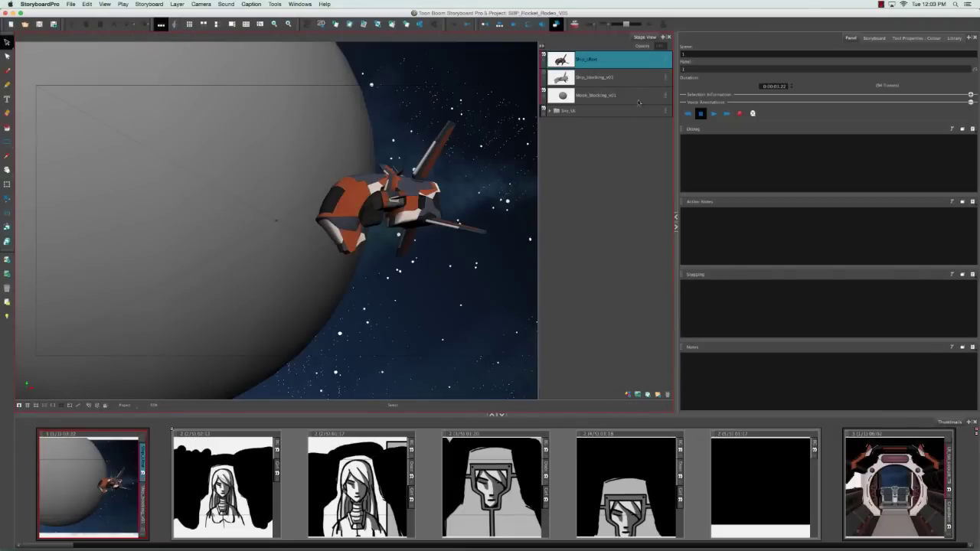
Change the stage area to Side View, close the Panel view, move Tool Properties and narrow the side view.
click(664, 38)
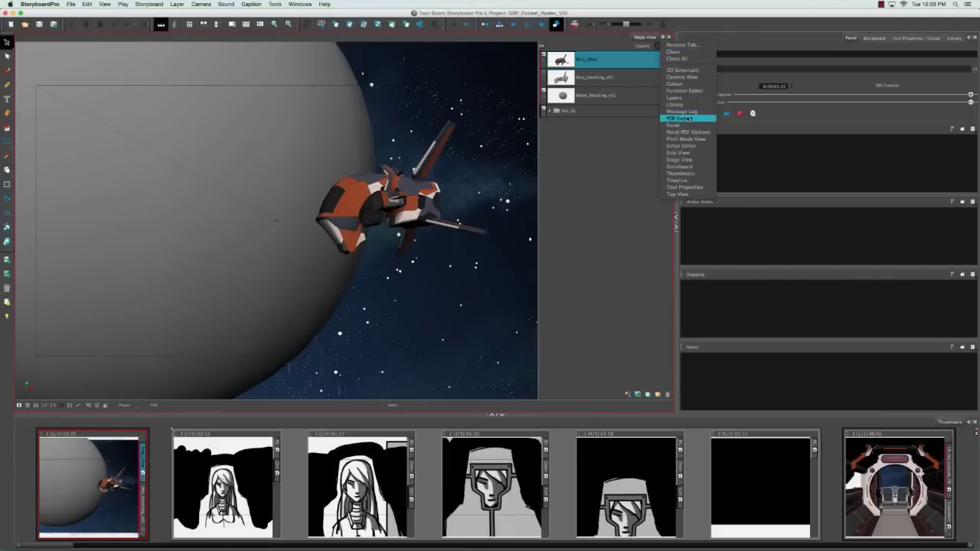
click(703, 153)
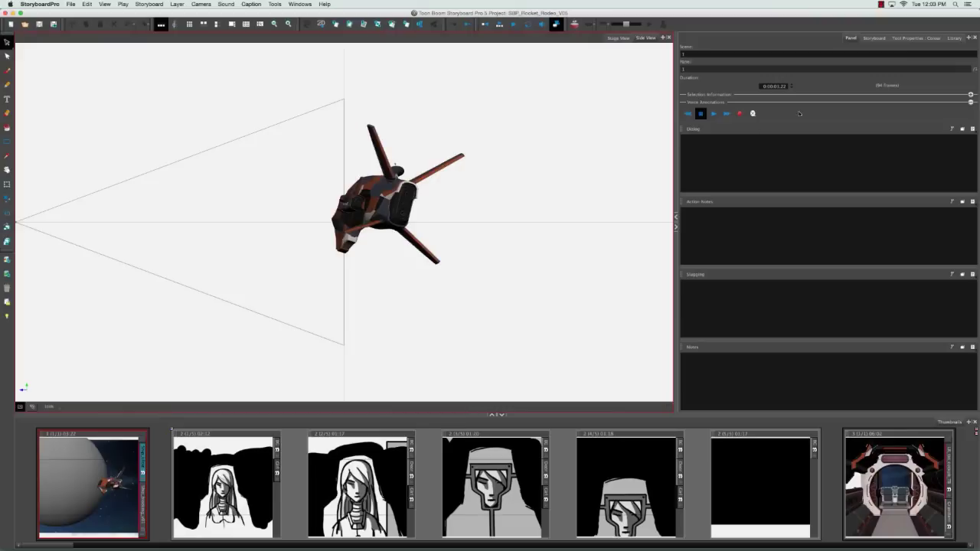
click(974, 37)
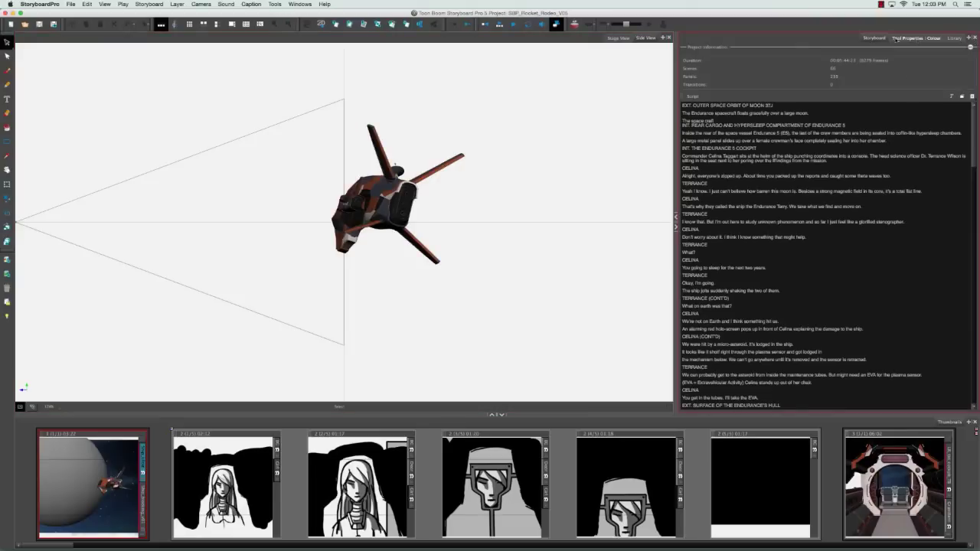
drag(894, 39, 520, 405)
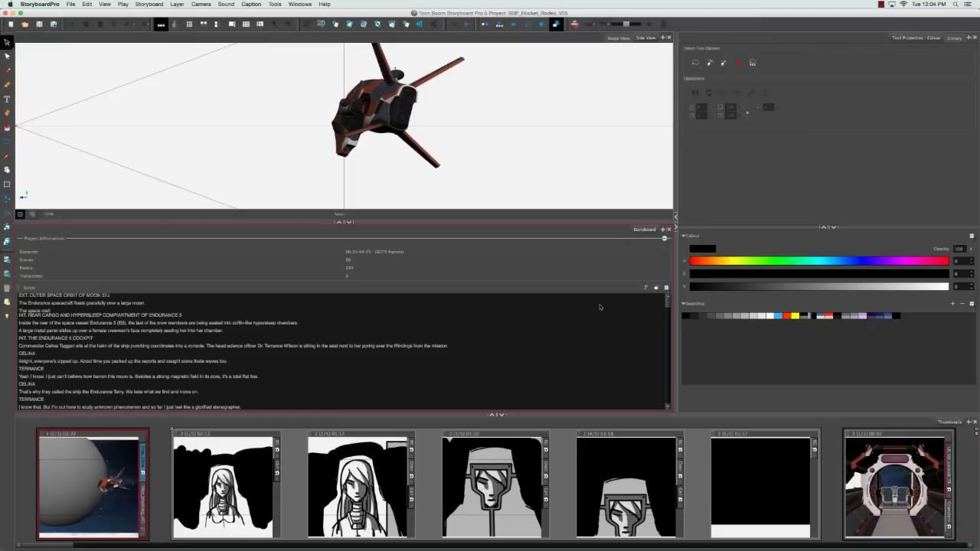
drag(674, 180, 545, 175)
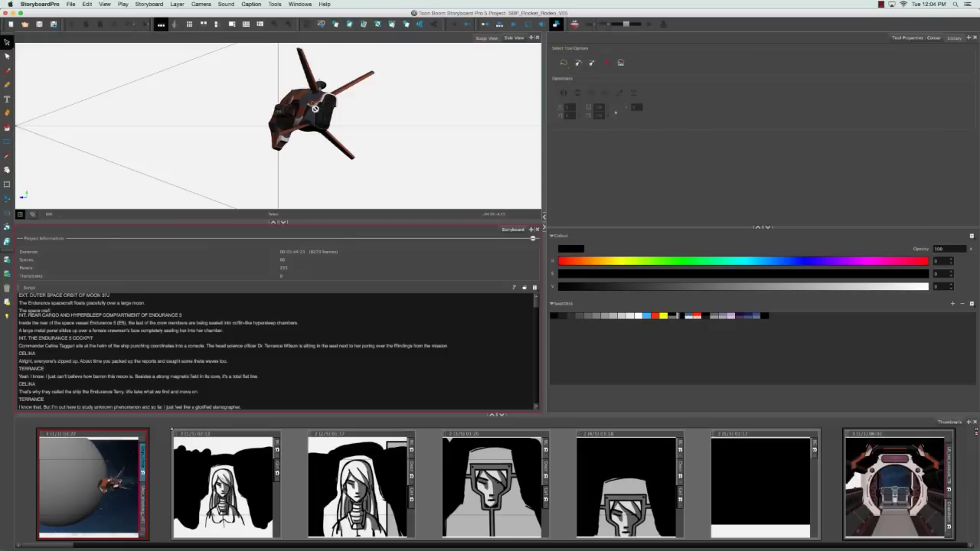
Save the current layout as a new workspace named 'My Workspace'.
click(299, 4)
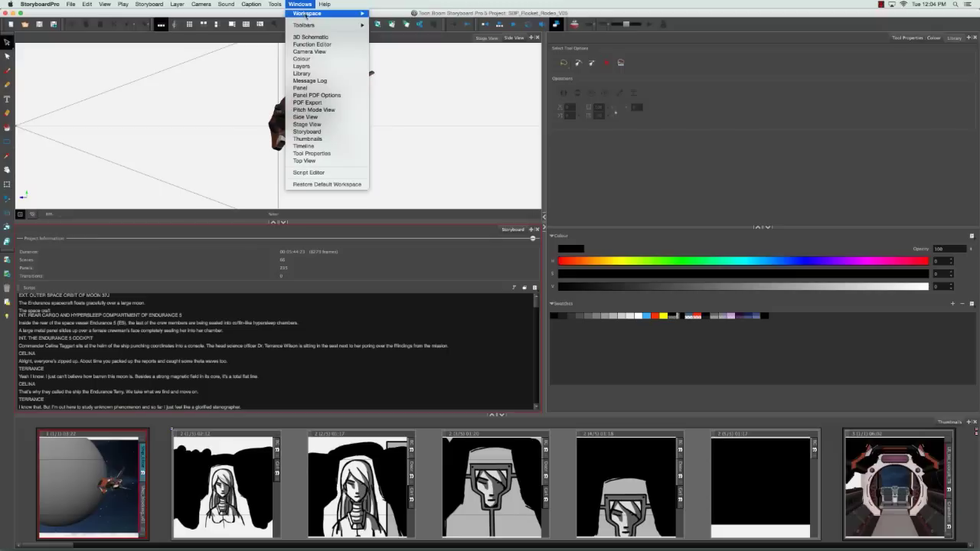
mouse_move(317, 15)
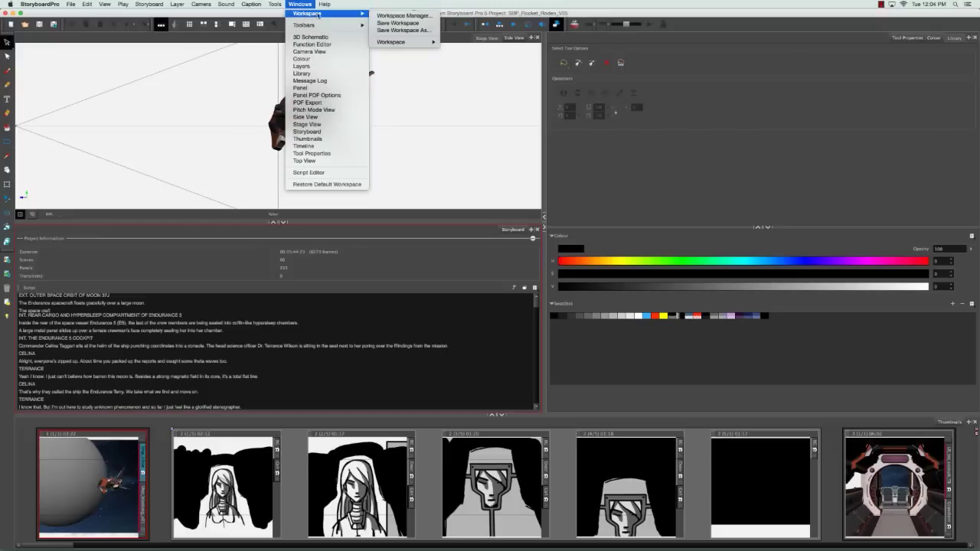
click(435, 30)
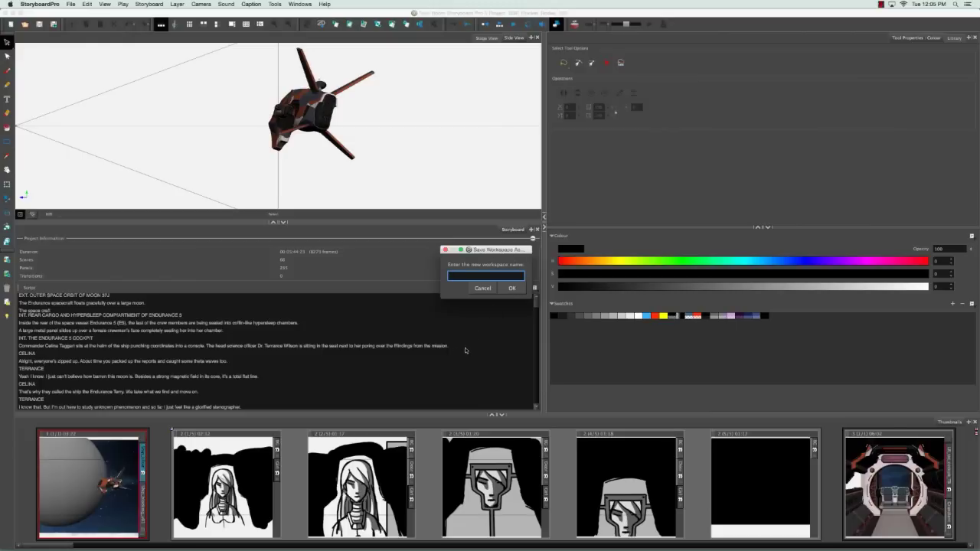
text(My Workspace)
click(512, 289)
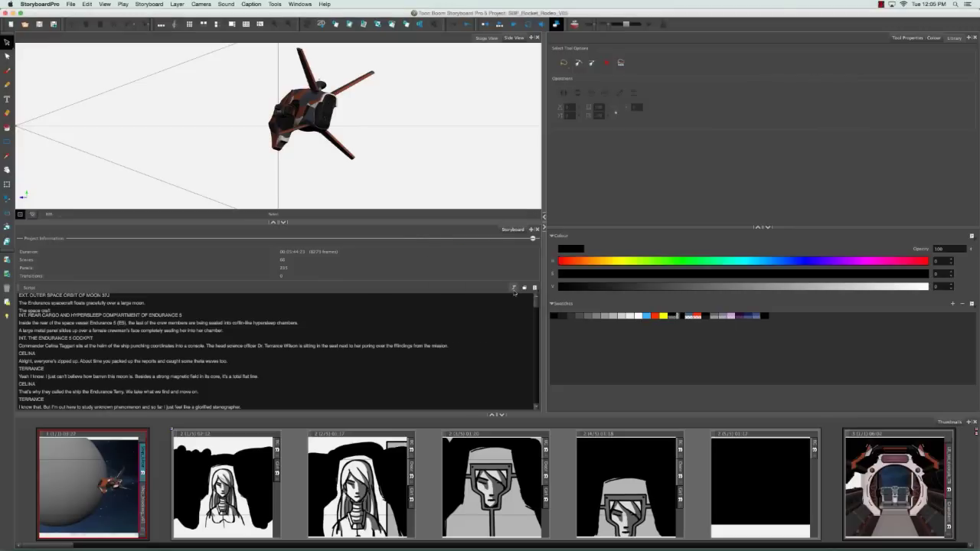
Switch to My Workspace and widen the stage and storyboard views.
click(307, 5)
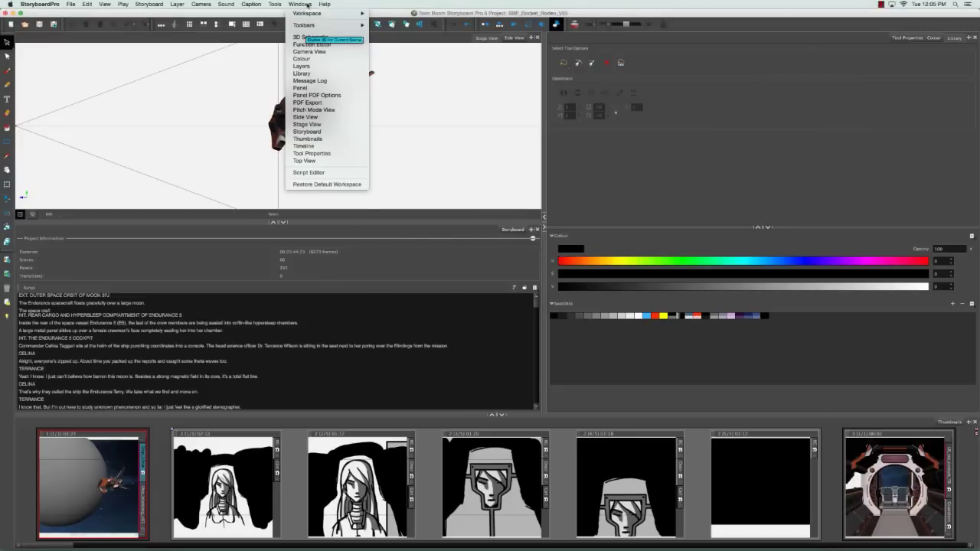
mouse_move(325, 14)
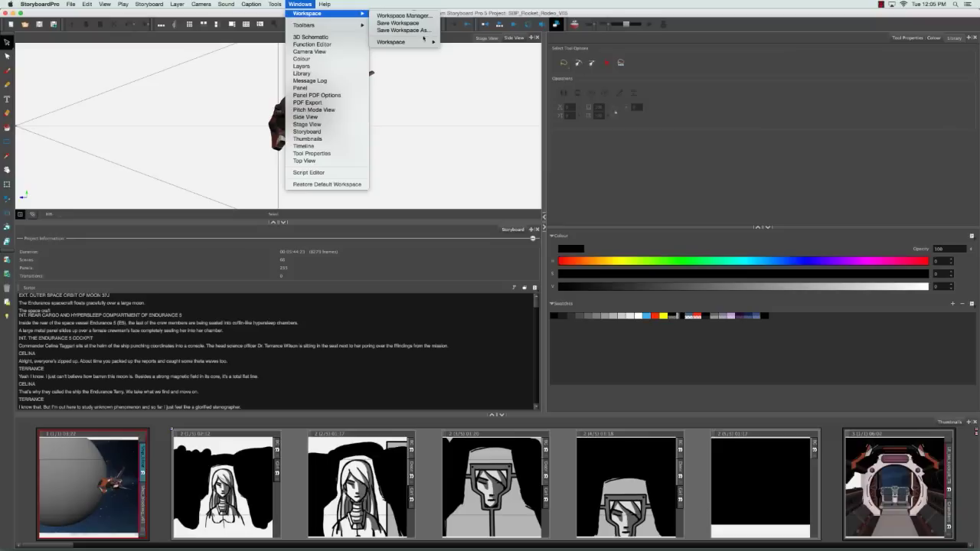
mouse_move(426, 41)
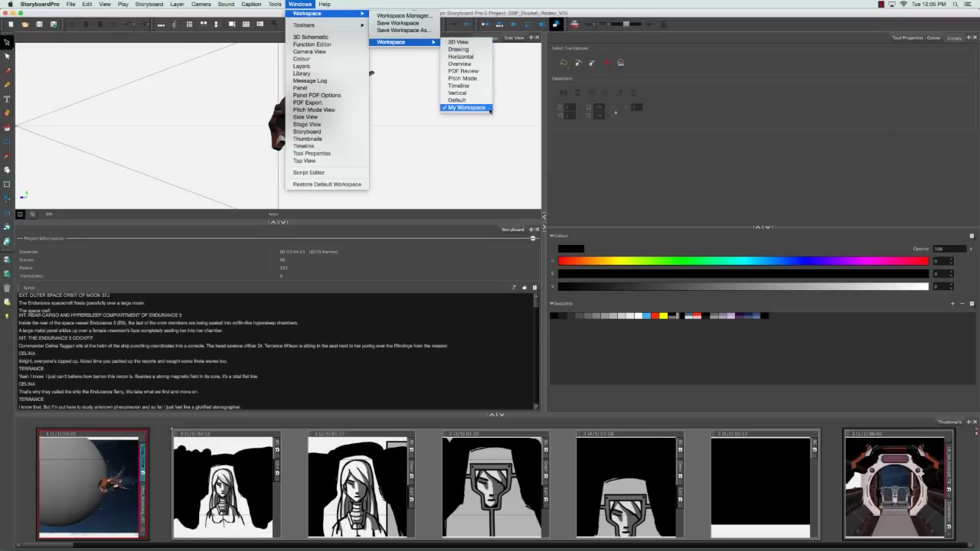
click(490, 109)
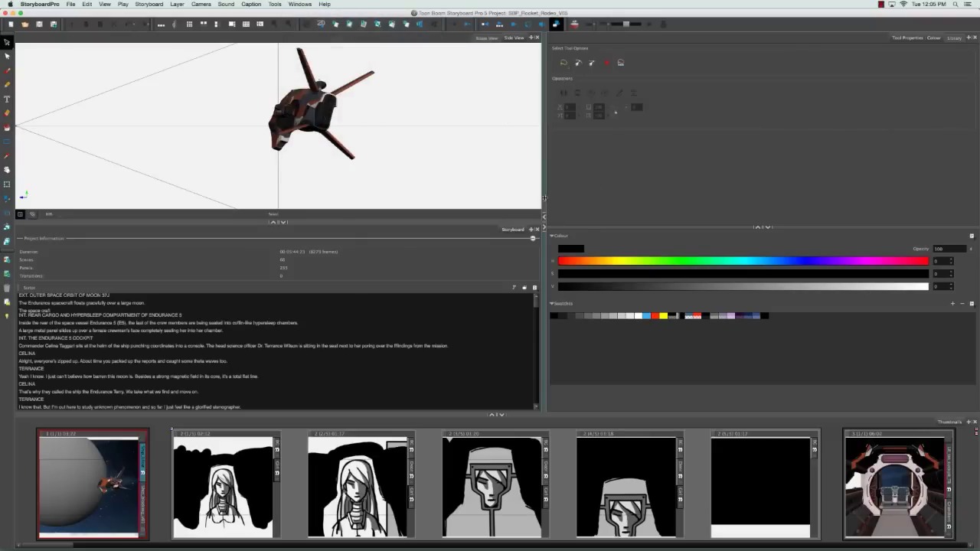
drag(544, 199, 645, 199)
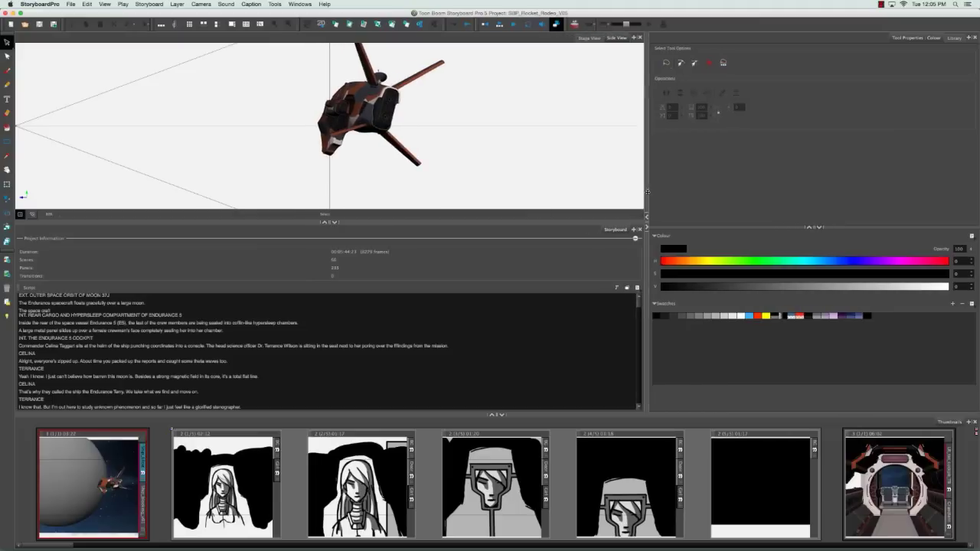
Dock the project information panel beside Thumbnails and add a Function Editor view.
click(607, 242)
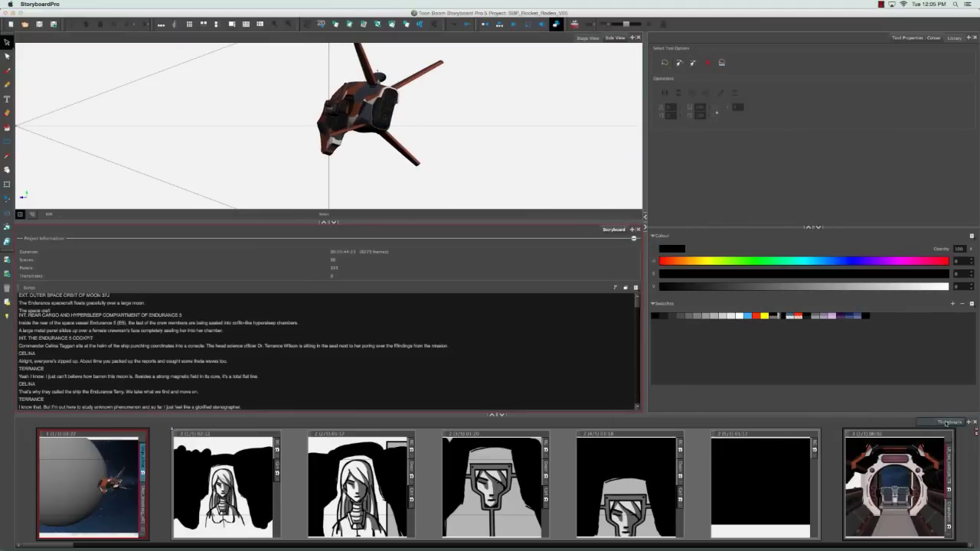
drag(947, 423, 946, 423)
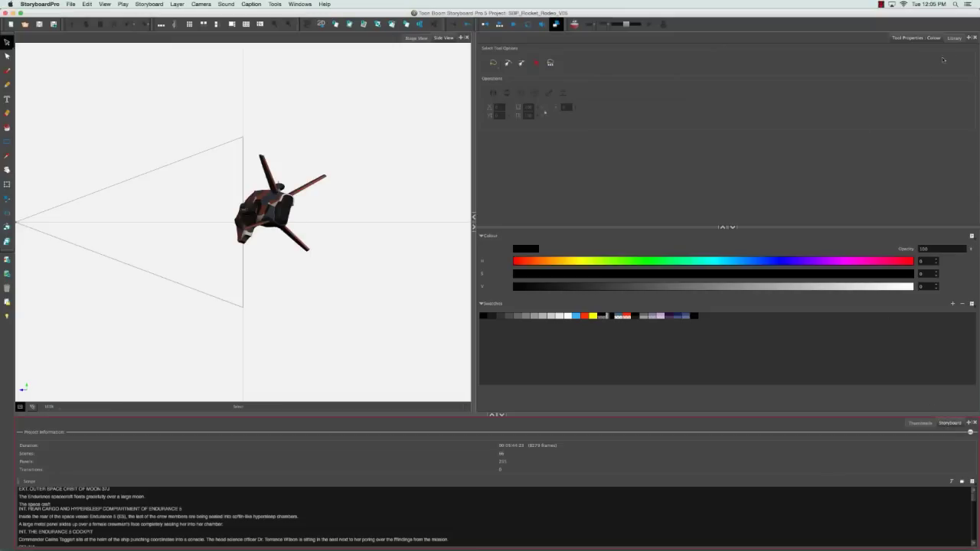
click(968, 38)
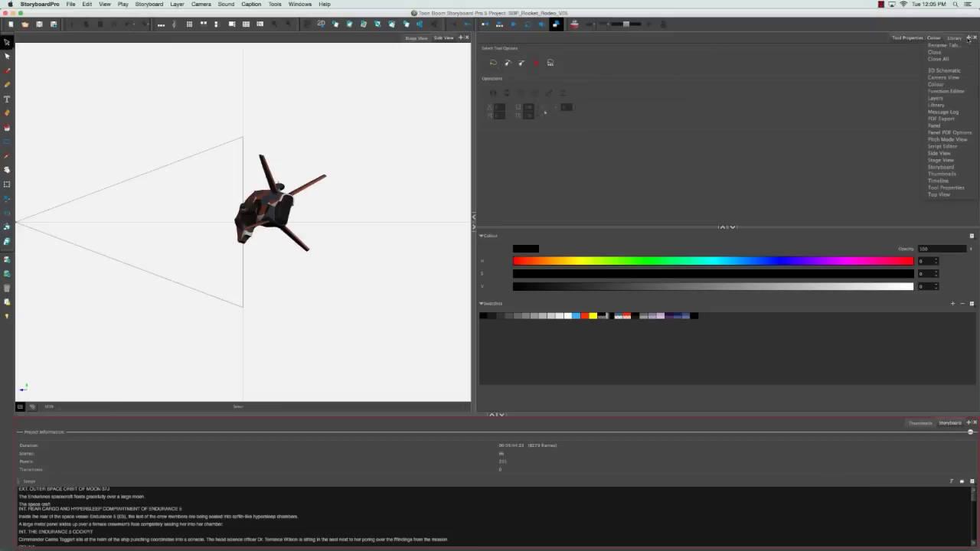
click(957, 91)
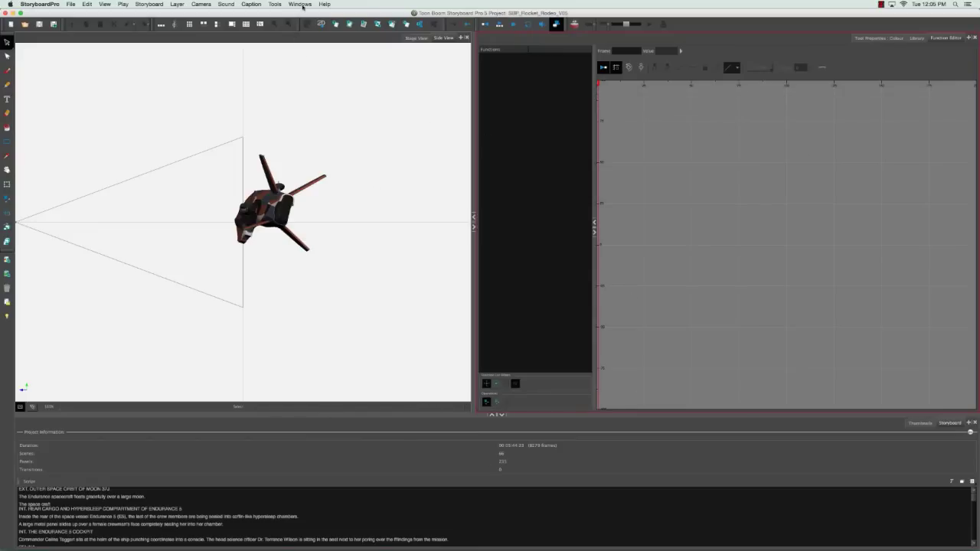
Save the rearranged layout to My Workspace.
click(302, 7)
mouse_move(307, 14)
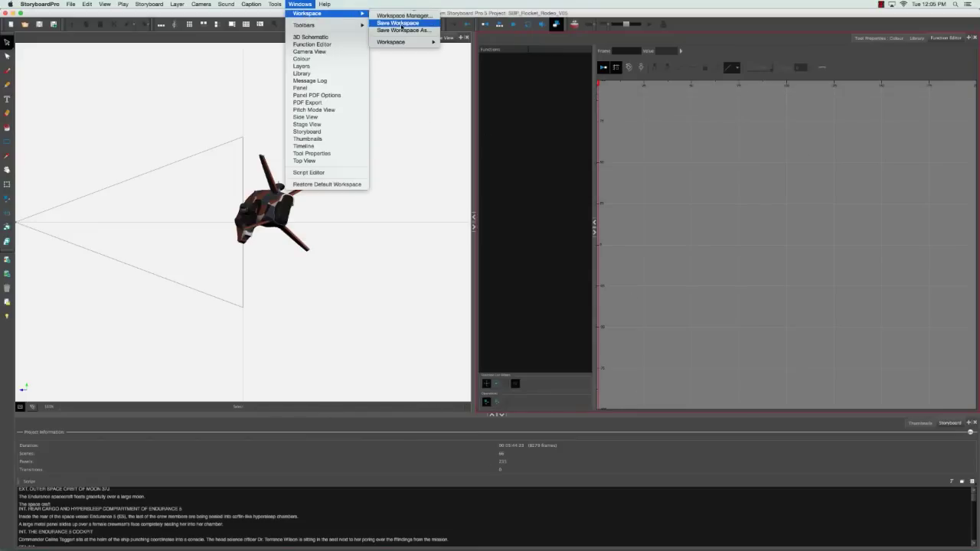
click(404, 23)
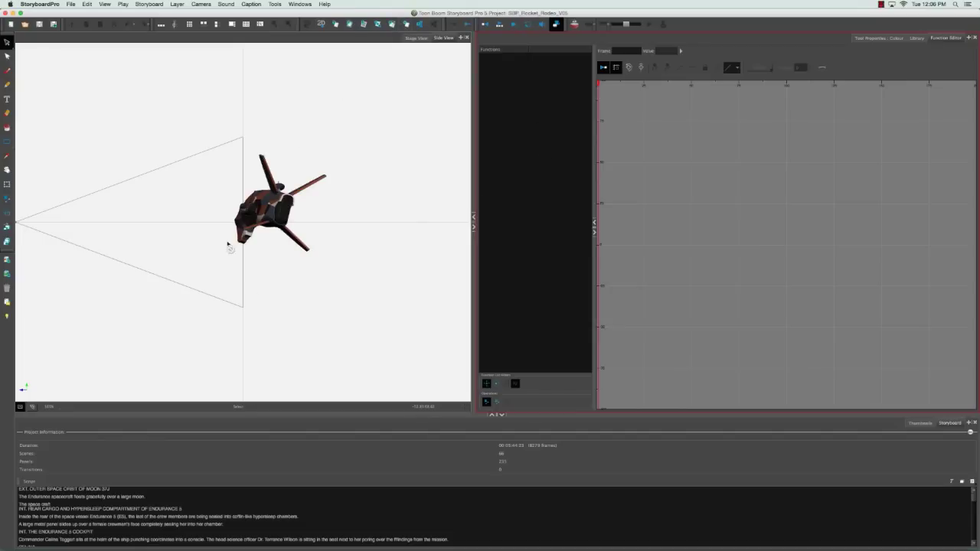
Open the Workspace Manager from the Windows menu, then close it again.
click(299, 4)
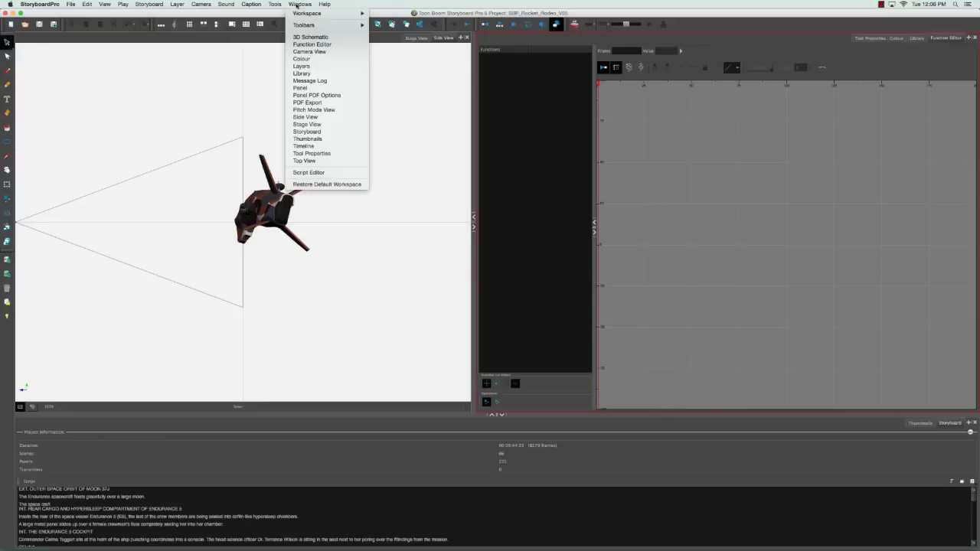
mouse_move(329, 13)
mouse_move(405, 41)
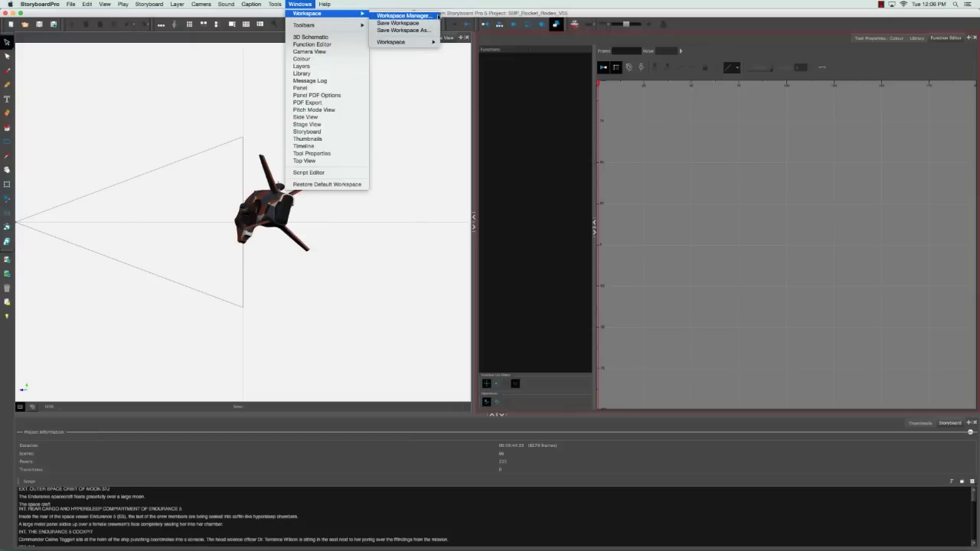
click(437, 16)
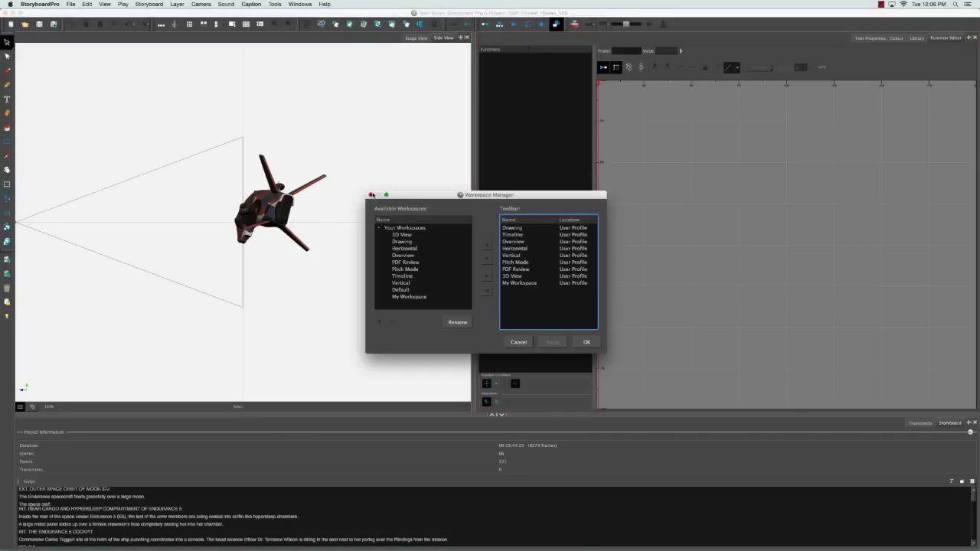
click(370, 195)
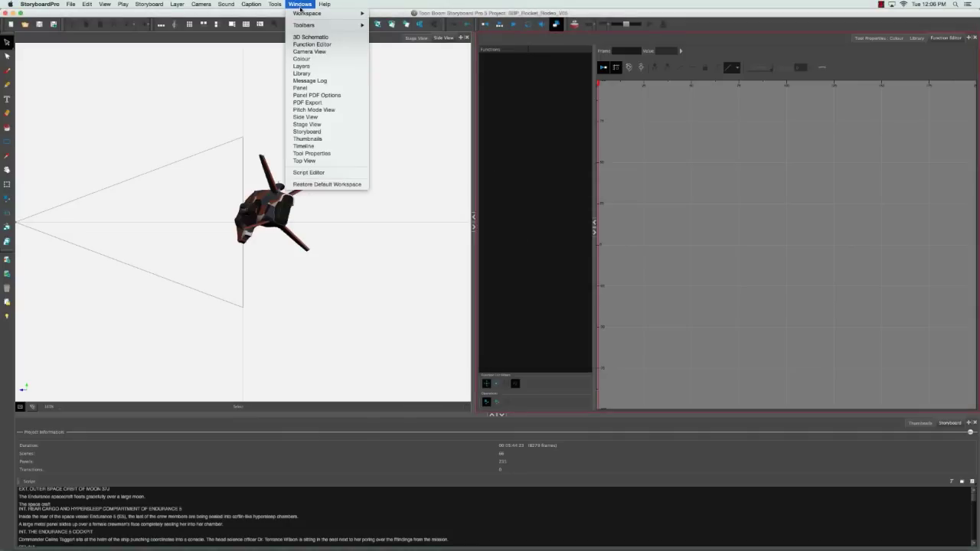
Show the Workspace toolbar and launch the Workspace Manager from it.
mouse_move(336, 25)
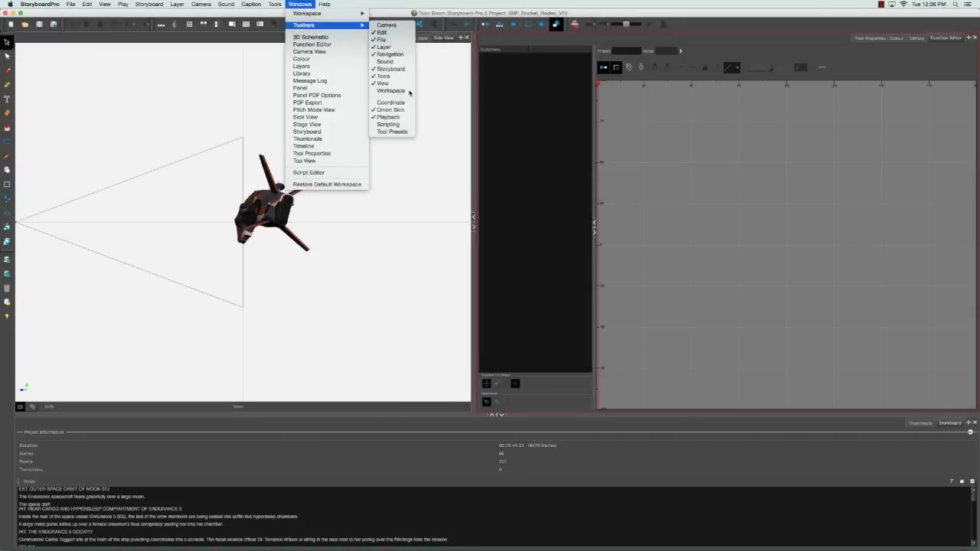
click(392, 91)
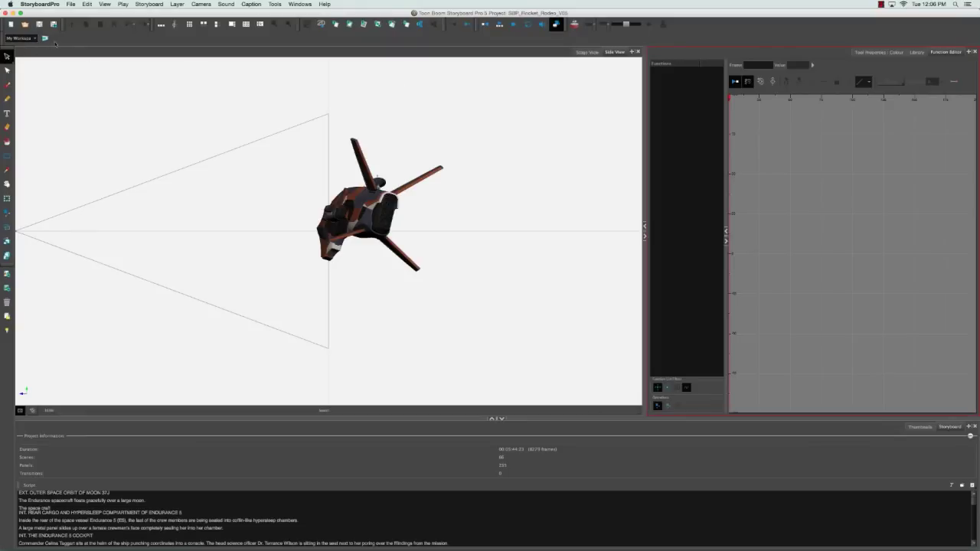
click(45, 38)
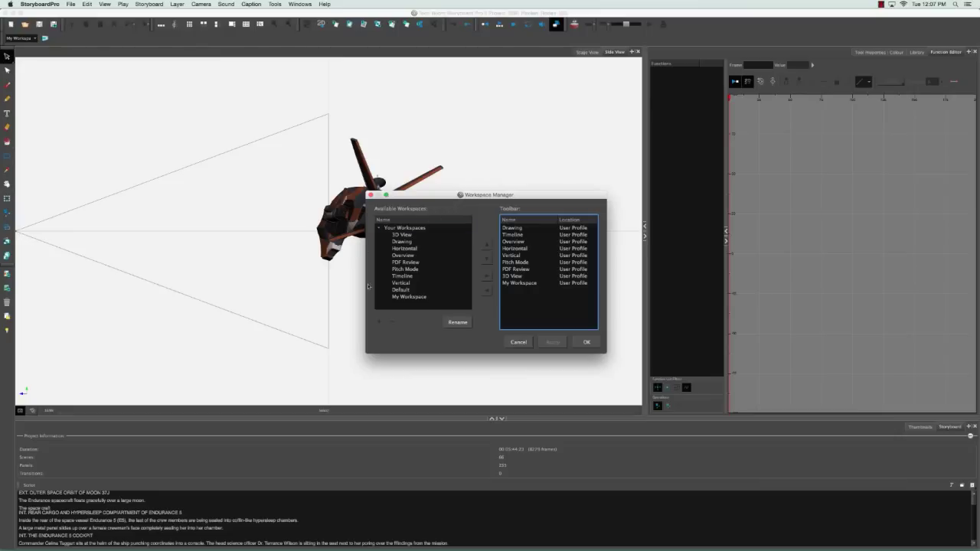
Remove My Workspace in the Workspace Manager, apply the deletion and confirm with OK.
click(427, 297)
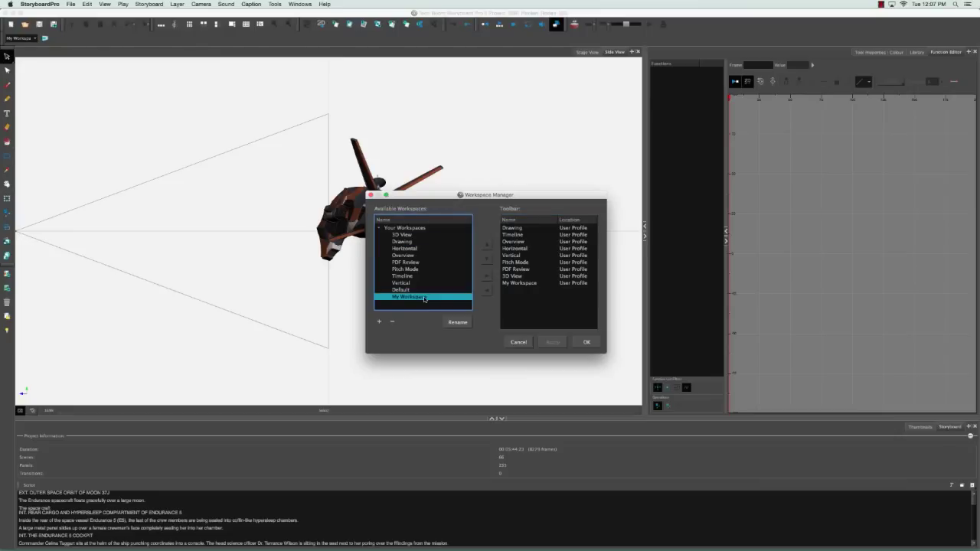
click(393, 322)
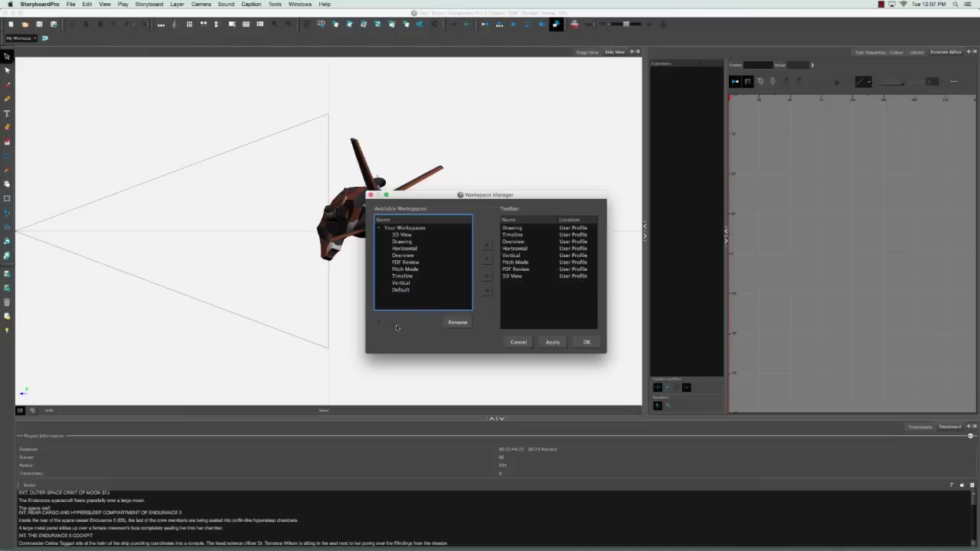
click(556, 345)
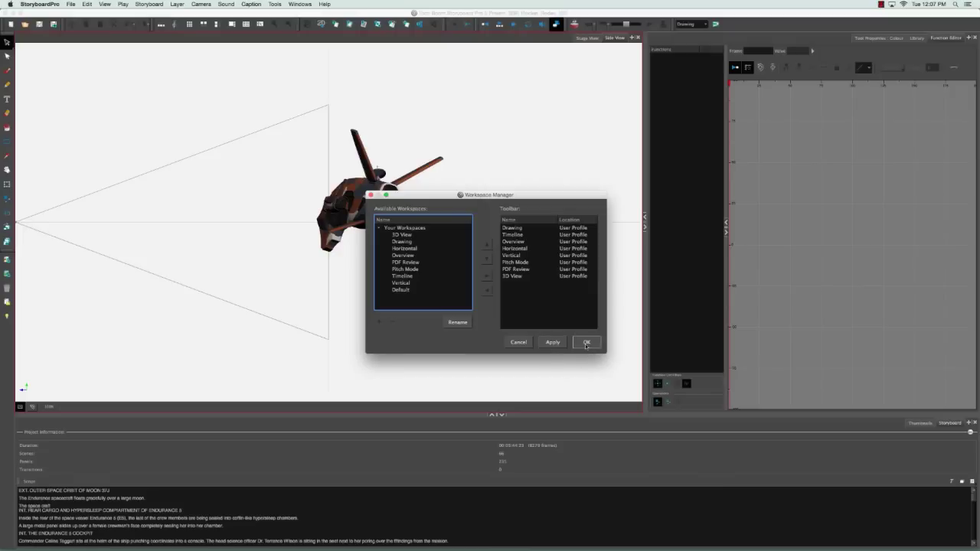
click(586, 344)
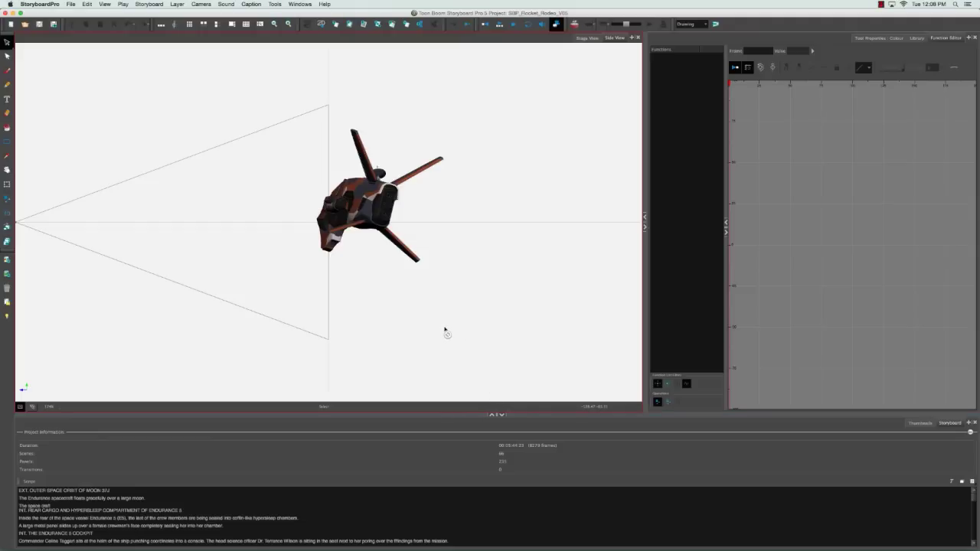
Restore the default workspace and maximize the Storyboard Pro window to fill the screen.
click(300, 4)
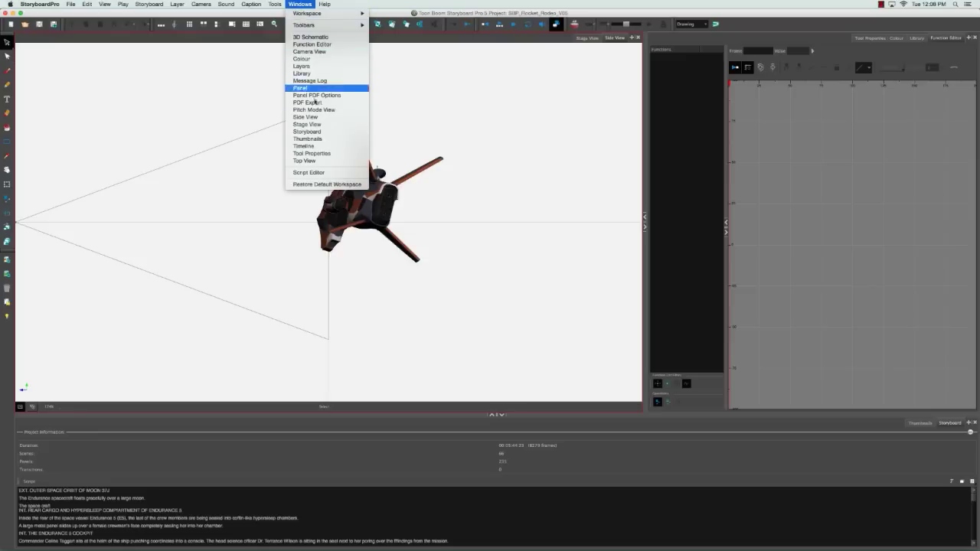
click(364, 186)
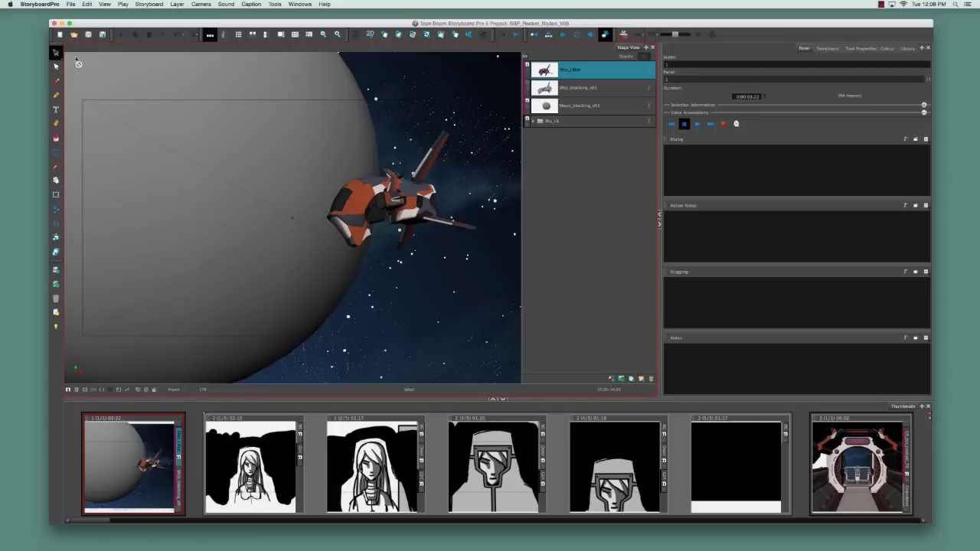
click(70, 24)
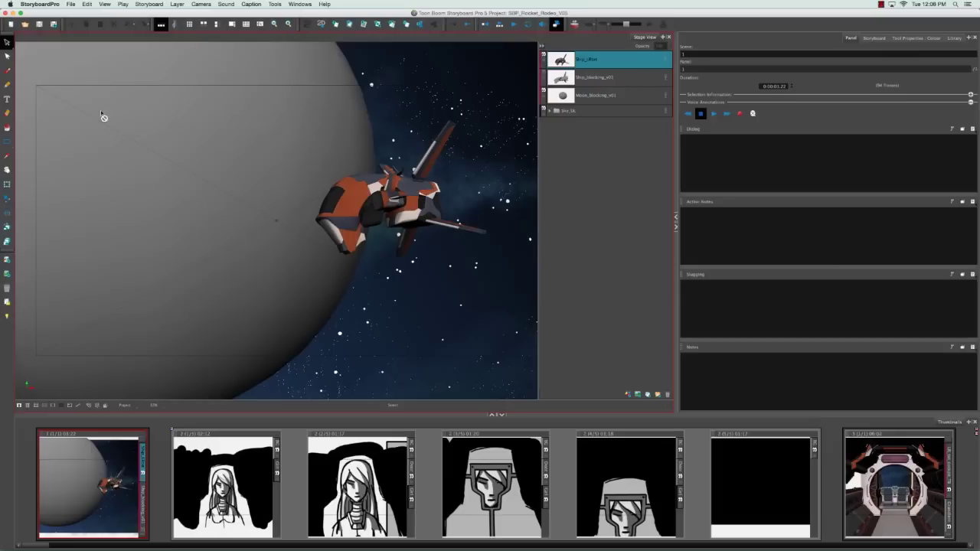